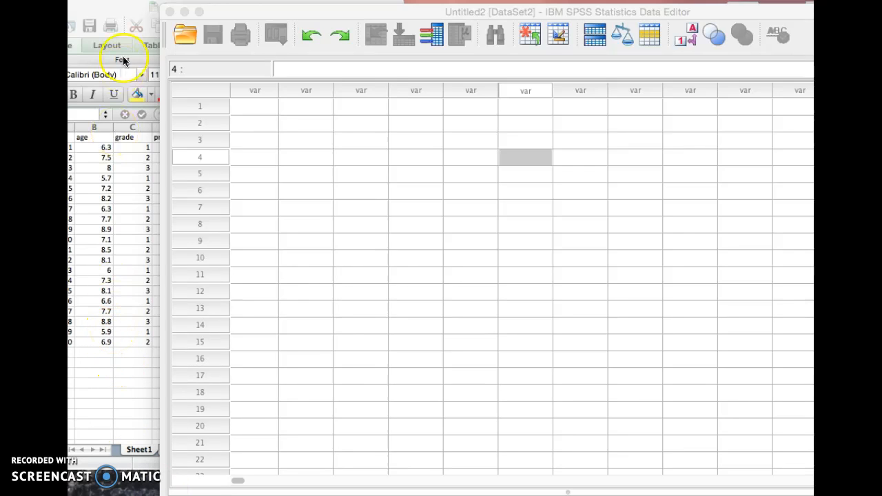
# Switch to the Session 10 data set.xlsx workbook in Excel and reposition its window to show all the data columns.
pyautogui.click(93, 7)
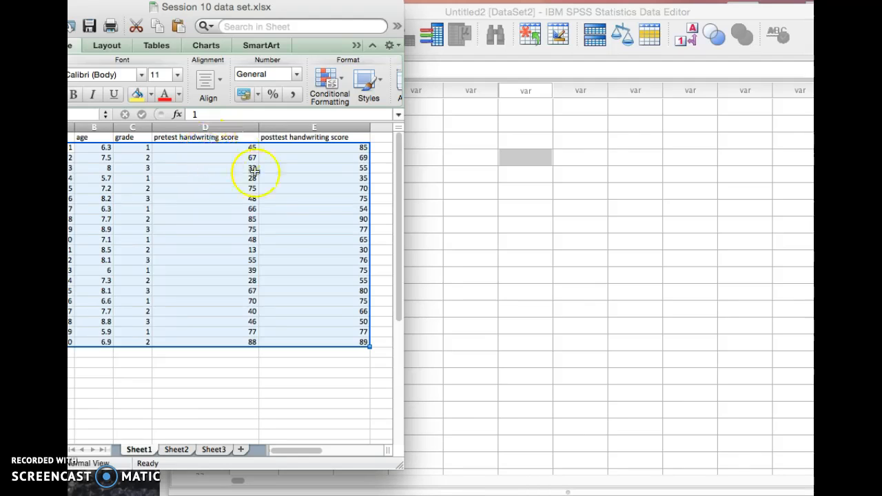
pyautogui.moveTo(308, 9); pyautogui.dragTo(364, 12)
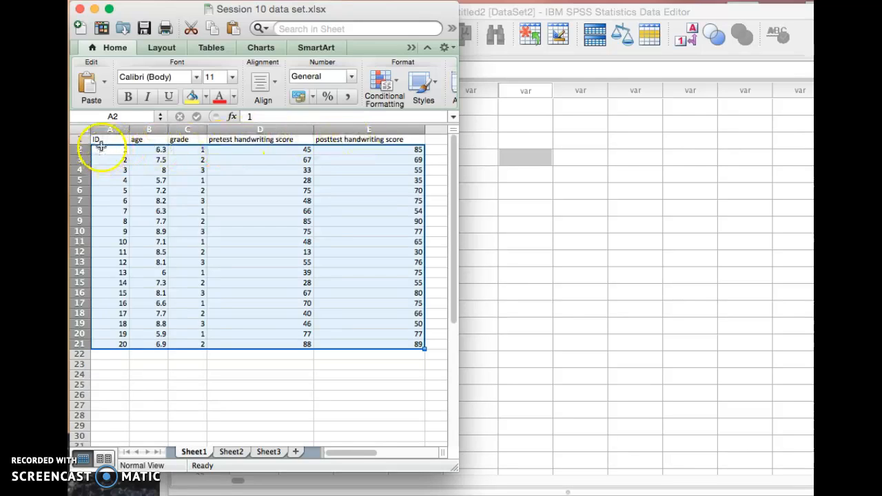
# Switch to the SPSS Data Editor and define the first variable in Variable View with the name Age.
pyautogui.click(540, 247)
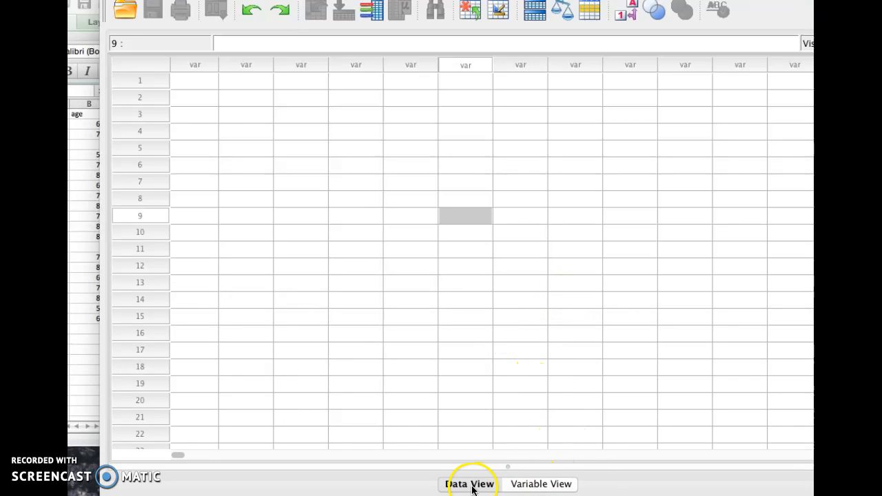
pyautogui.click(542, 485)
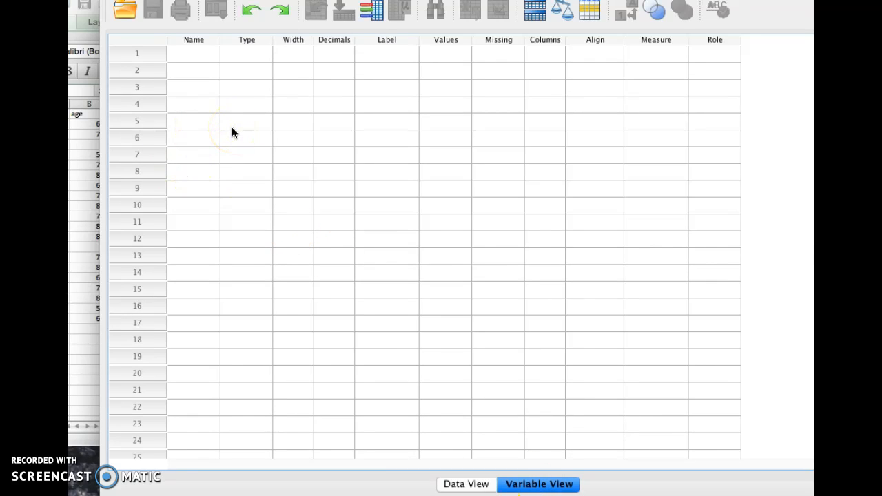
pyautogui.click(194, 60)
pyautogui.click(194, 60)
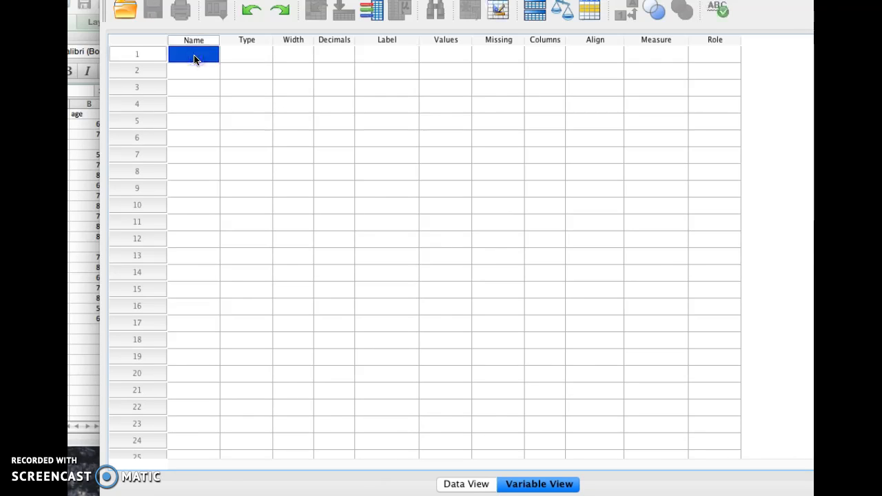
pyautogui.write('A')
# Set the Age variable to Numeric type with 0 decimal places and its measurement level to Scale.
pyautogui.click(266, 55)
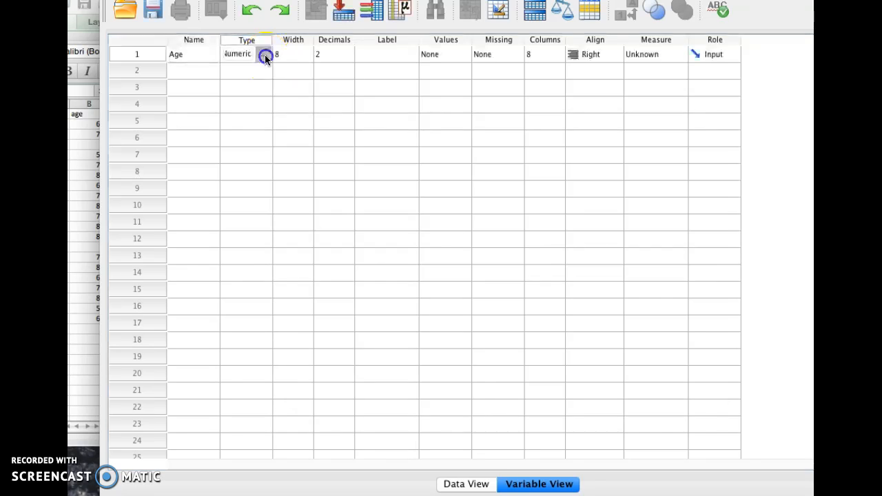
pyautogui.click(266, 55)
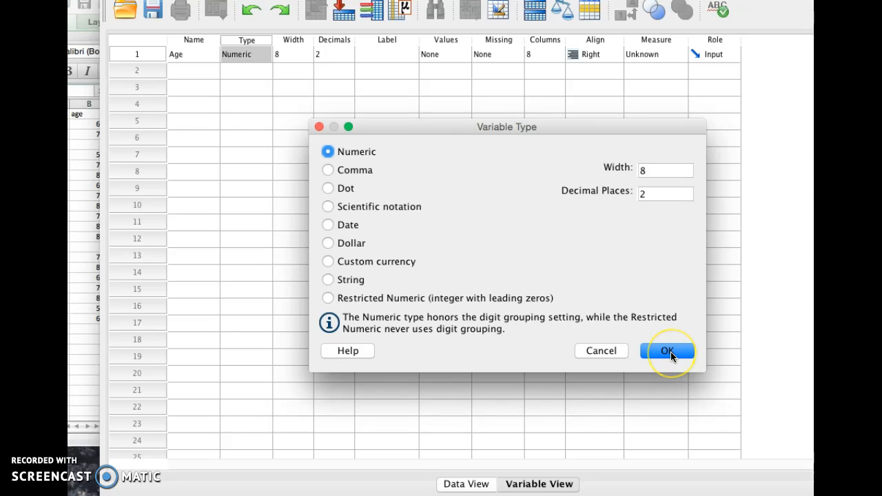
pyautogui.click(647, 170)
pyautogui.click(646, 193)
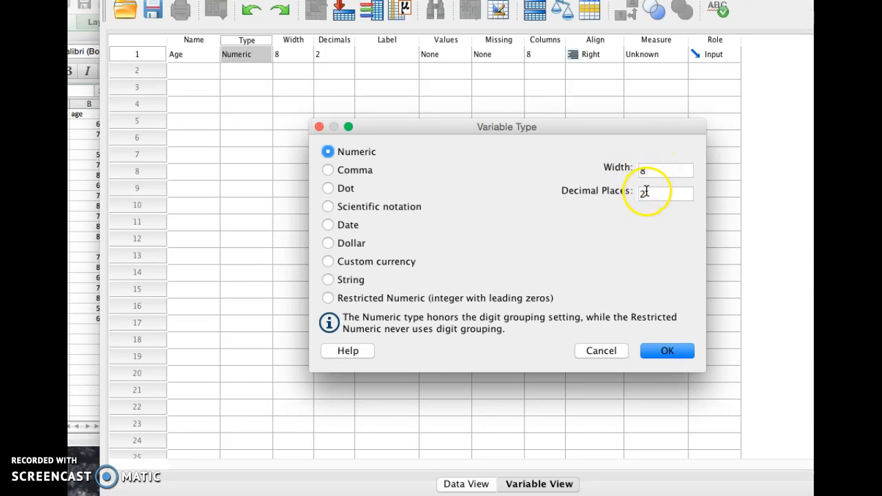
pyautogui.press('BackSpace')
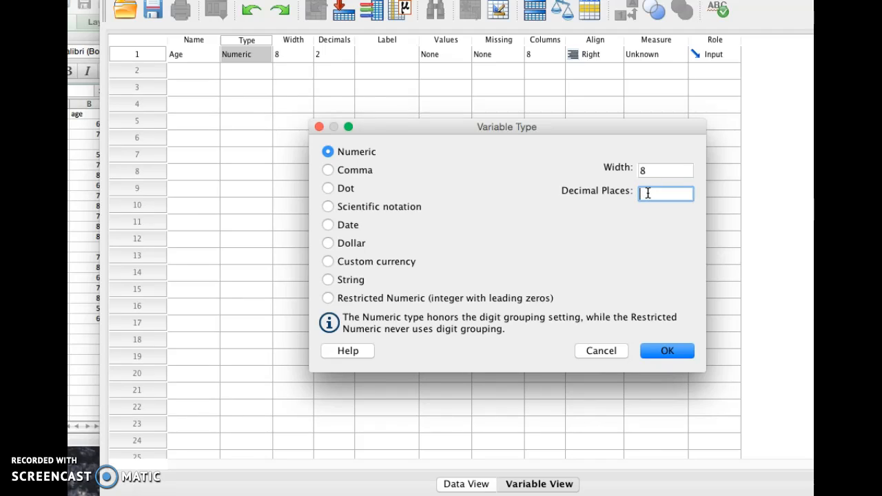
pyautogui.click(659, 282)
pyautogui.click(667, 351)
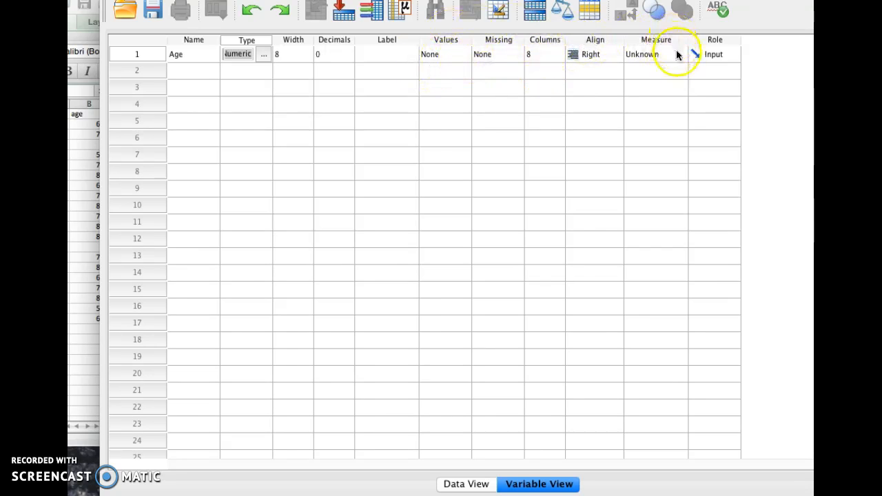
pyautogui.click(680, 56)
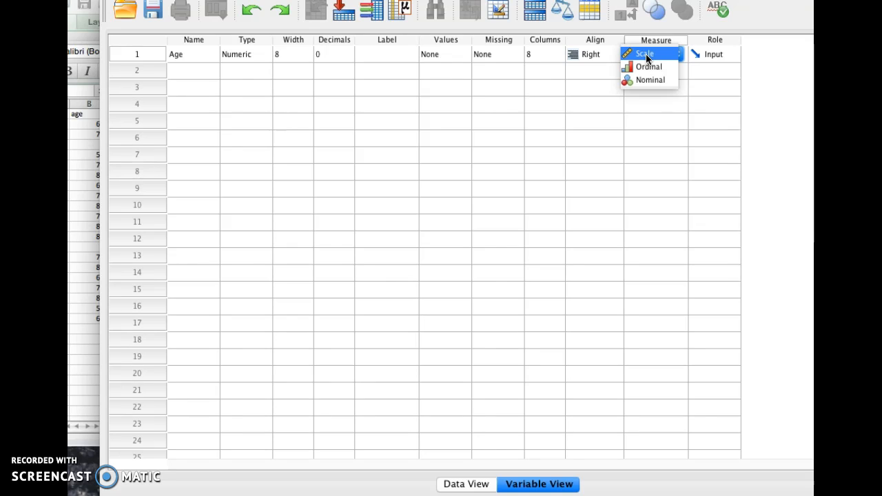
pyautogui.click(647, 55)
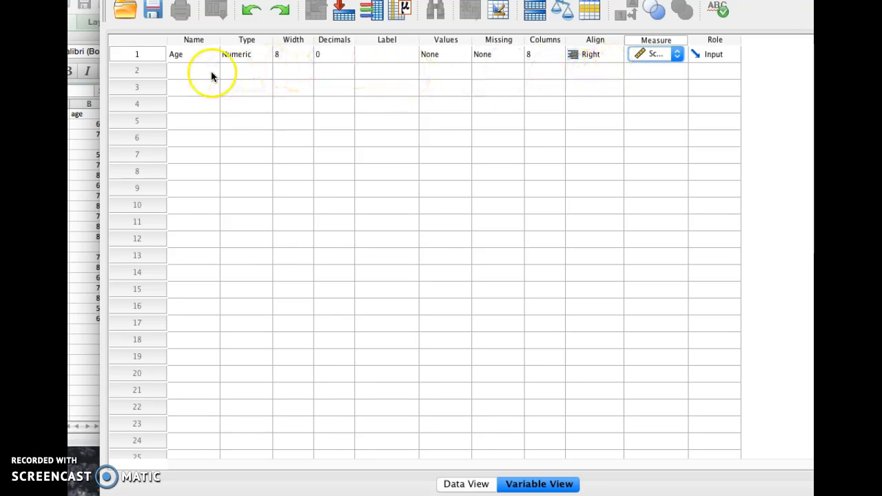
# Check the column headings in the Excel data set and name the second variable in SPSS Grade.
pyautogui.click(85, 178)
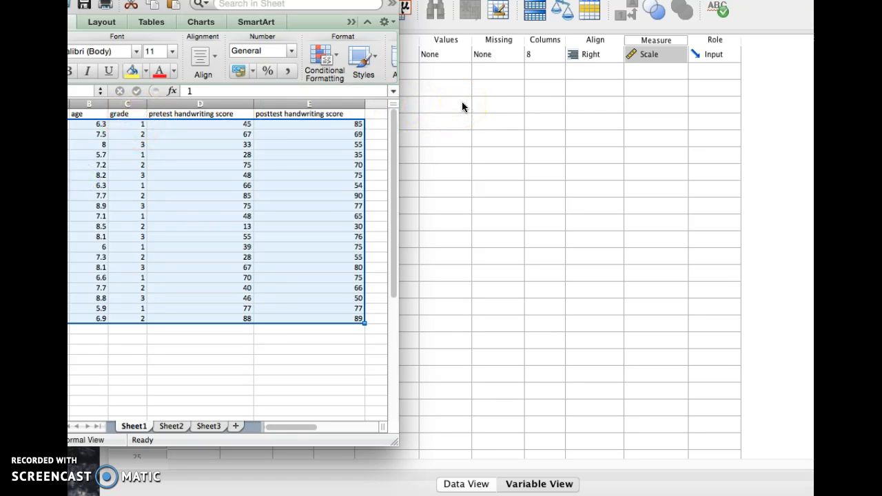
pyautogui.moveTo(181, 2); pyautogui.dragTo(254, 17)
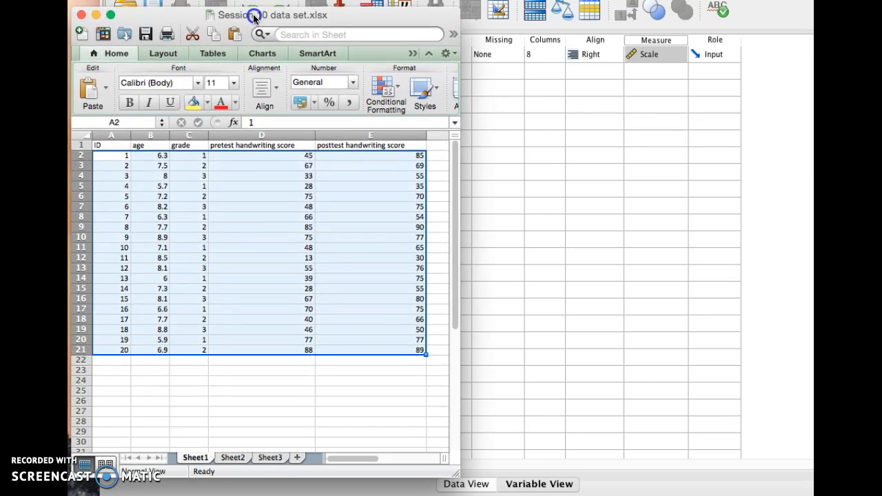
pyautogui.click(538, 138)
pyautogui.click(197, 74)
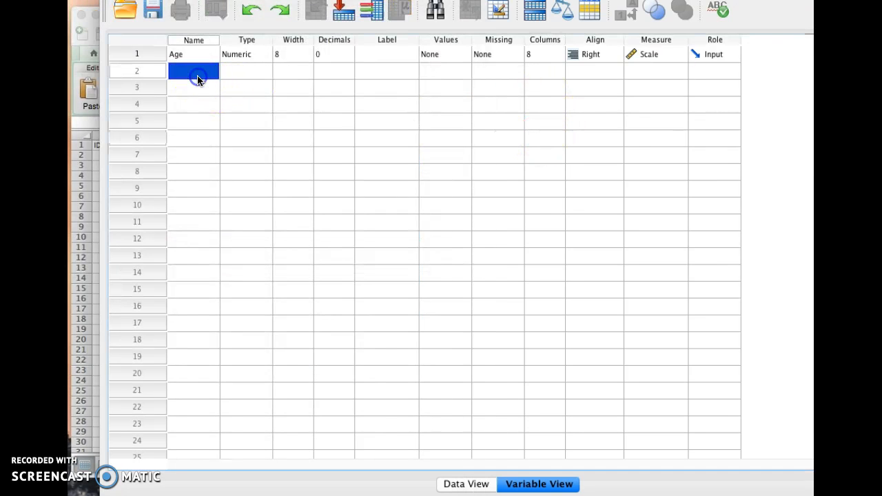
pyautogui.write('Grade')
# Set the Grade variable to 0 decimal places and its measurement level to Ordinal.
pyautogui.click(264, 72)
pyautogui.click(266, 75)
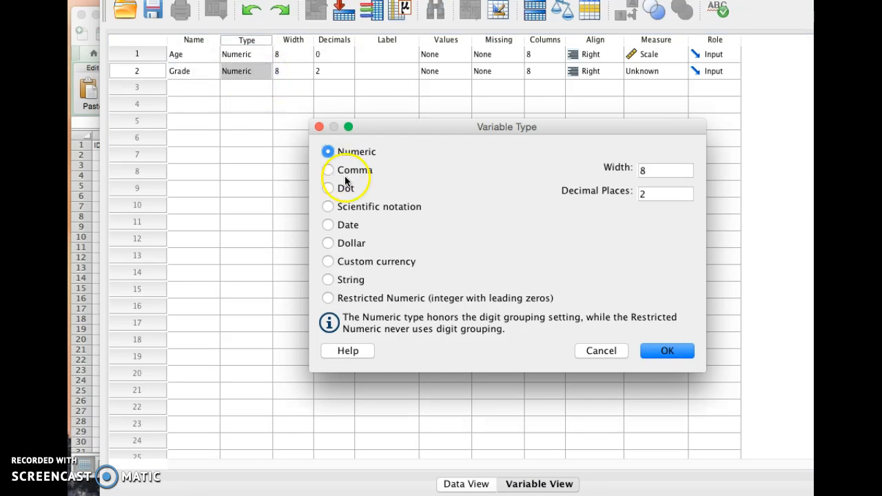
pyautogui.click(646, 196)
pyautogui.press('BackSpace')
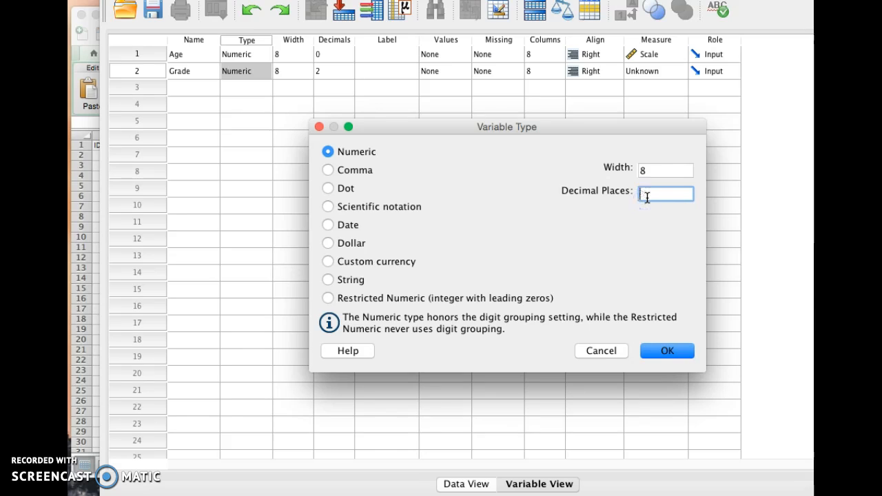
pyautogui.click(655, 353)
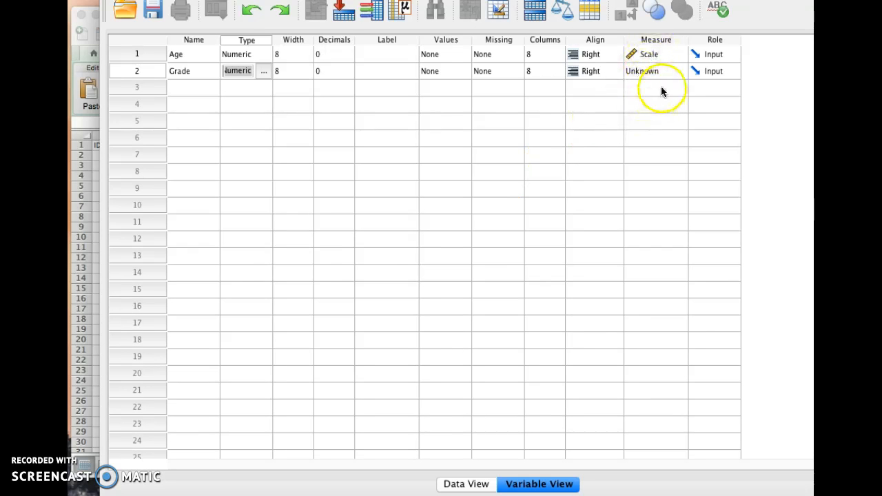
pyautogui.click(677, 71)
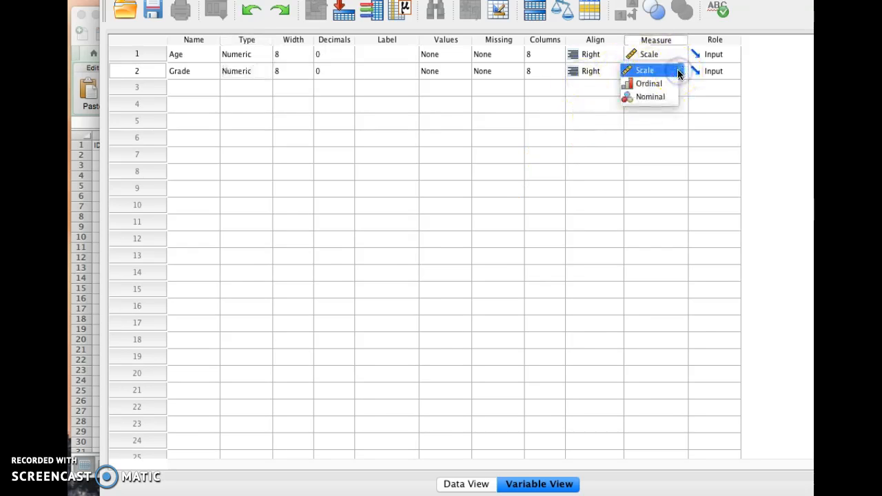
pyautogui.click(648, 84)
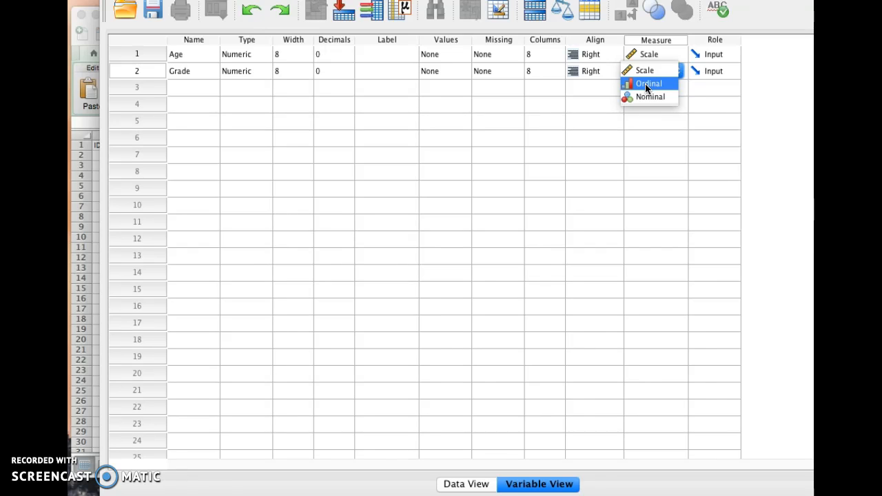
pyautogui.click(646, 84)
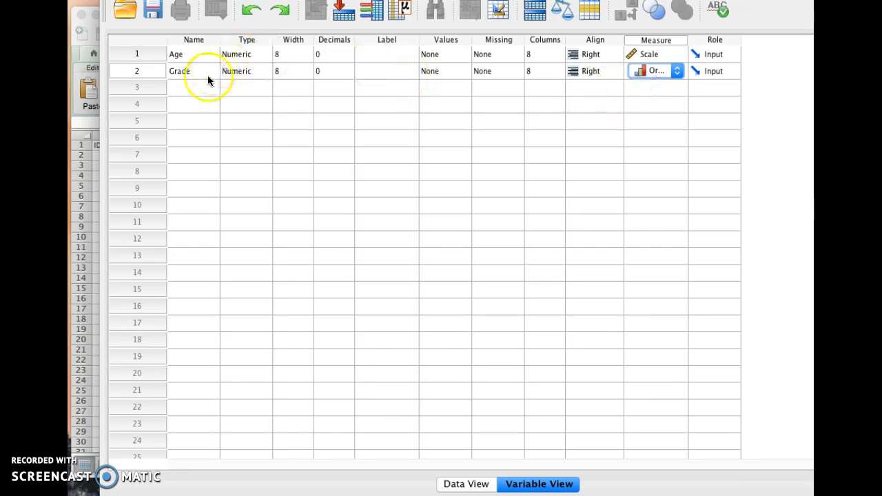
# Check the pretest column heading in Excel and name the third variable in SPSS PreTestHandWritingScore.
pyautogui.click(90, 166)
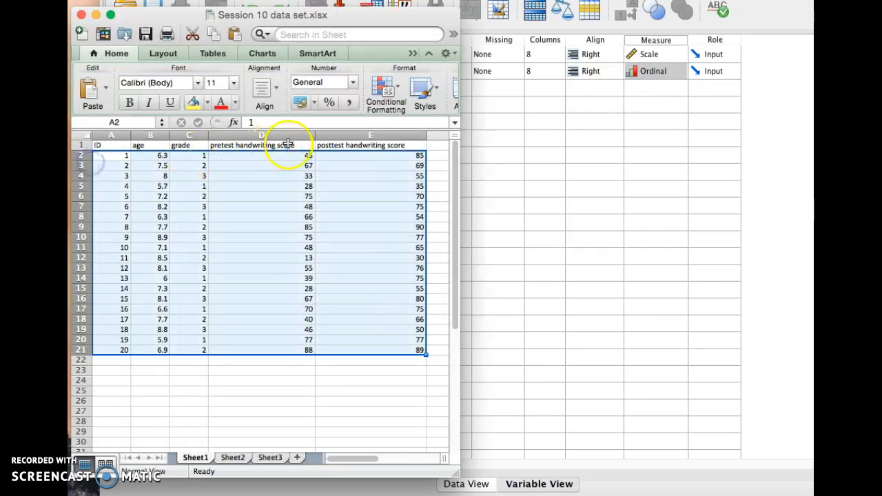
pyautogui.click(558, 156)
pyautogui.click(209, 93)
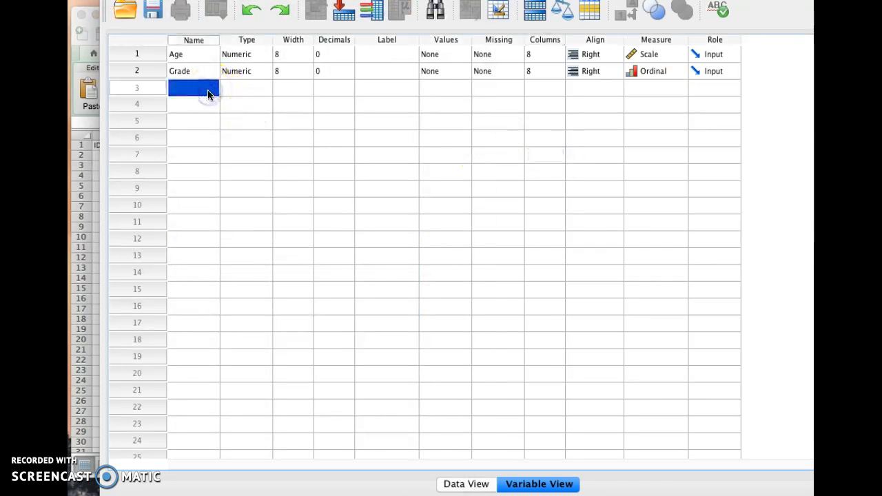
pyautogui.write('PreT')
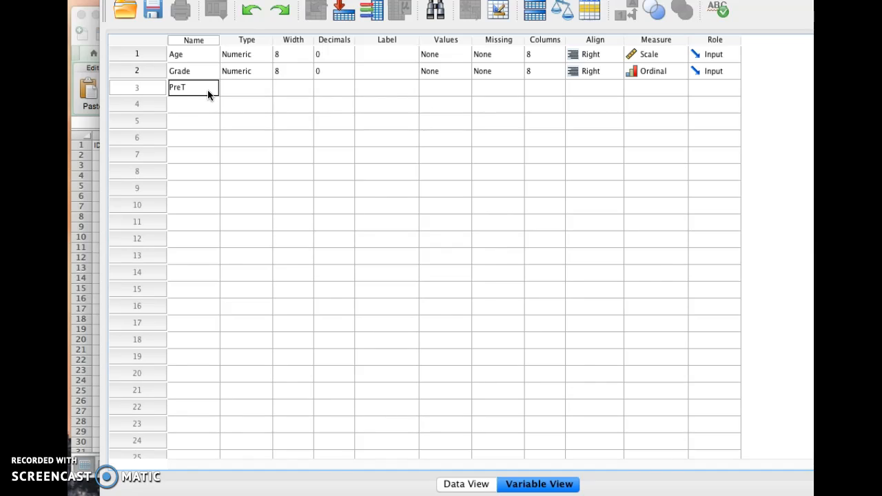
pyautogui.write('estHand')
pyautogui.write('Writin')
pyautogui.write('gScore')
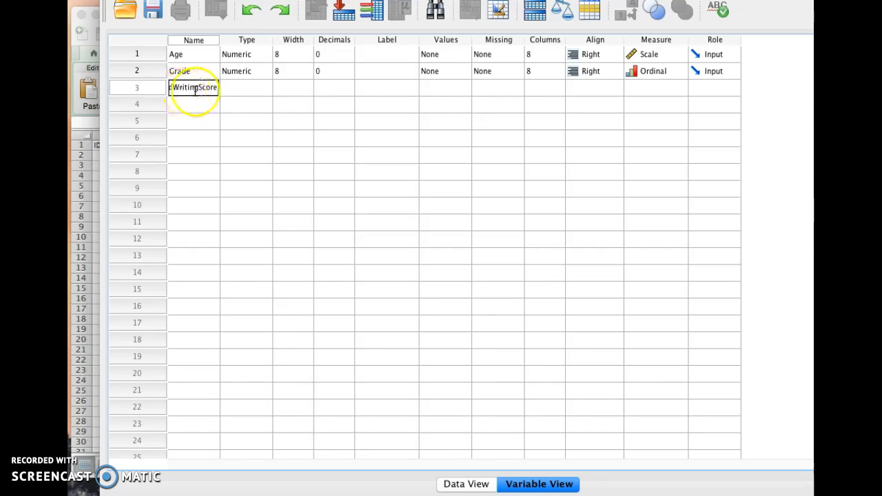
# Set the pretest score variable to 0 decimal places and its measurement level to Scale.
pyautogui.doubleClick(264, 92)
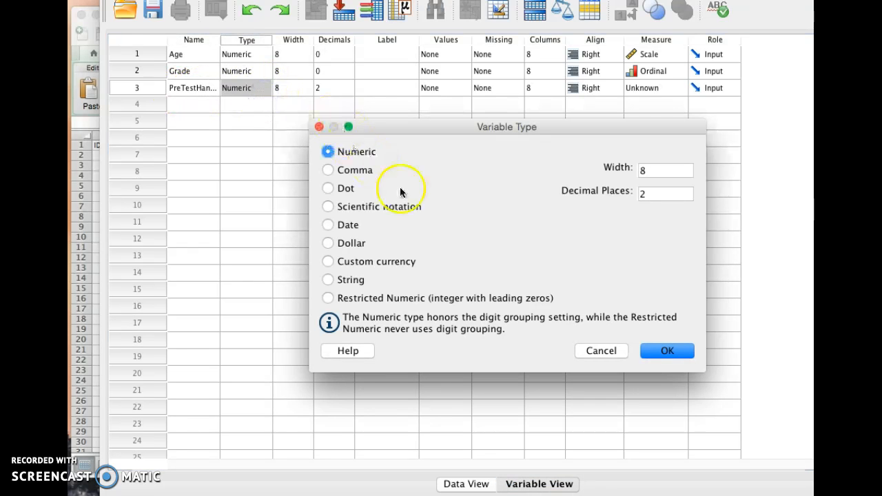
pyautogui.click(651, 196)
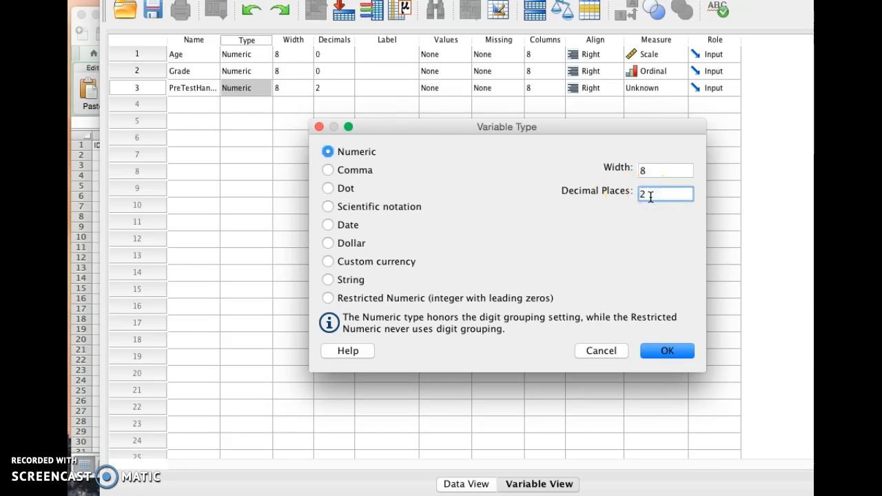
pyautogui.write('0')
pyautogui.click(666, 353)
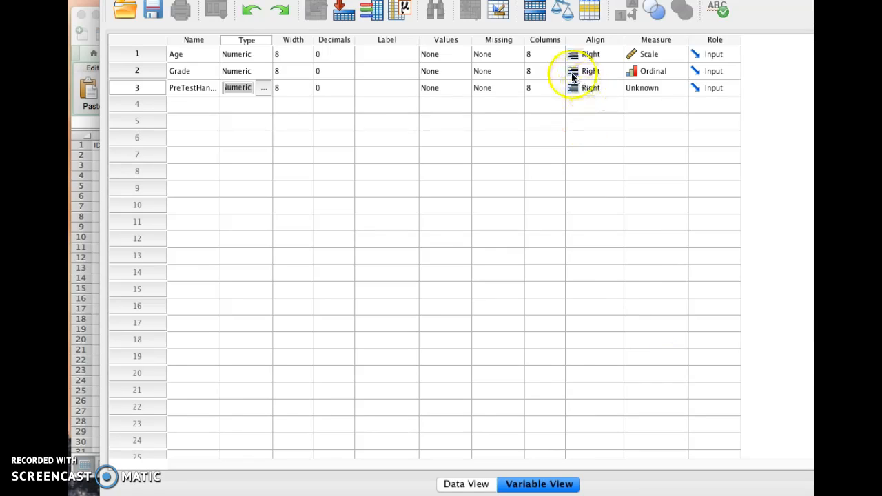
pyautogui.click(672, 89)
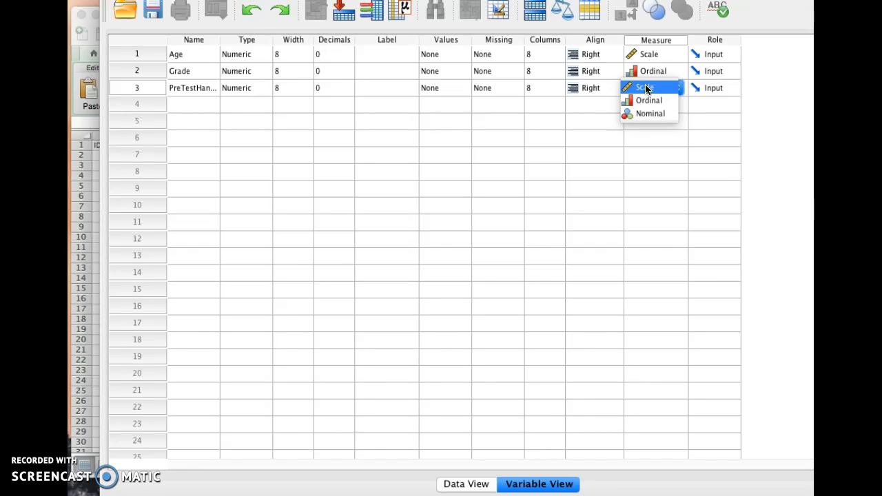
pyautogui.click(646, 88)
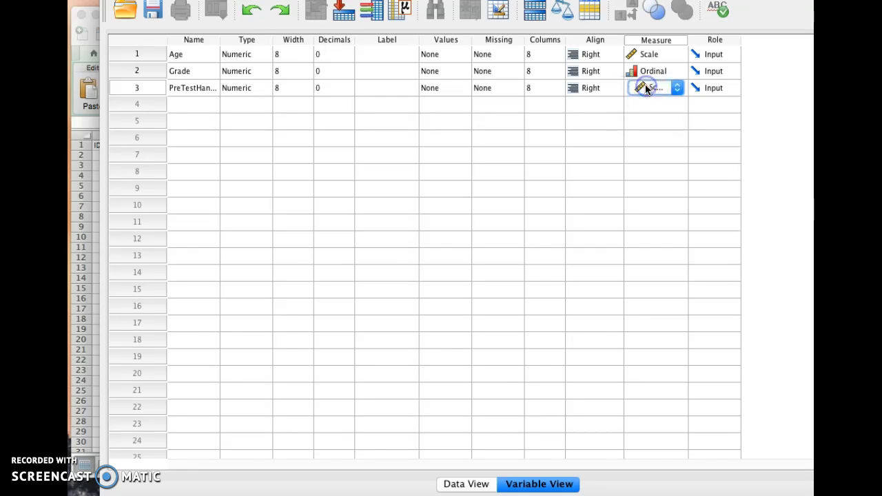
# Check the posttest column heading in Excel and name the fourth variable in SPSS PostTestHandwritingScore.
pyautogui.click(94, 253)
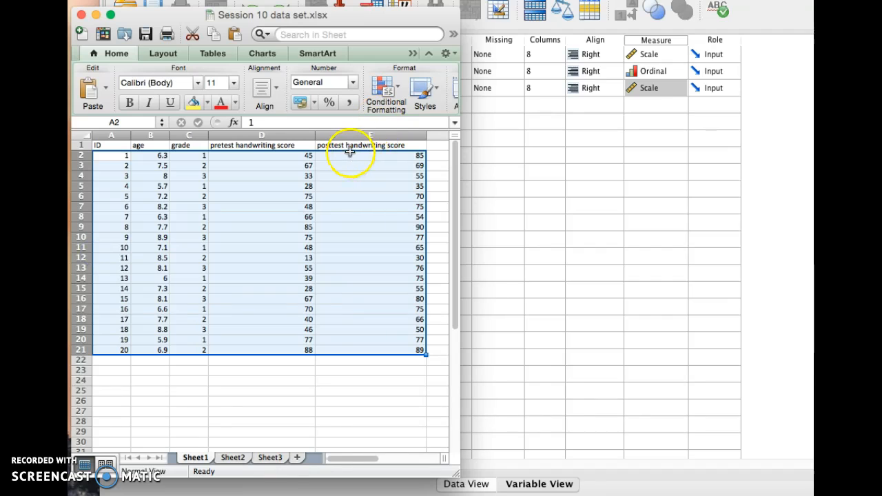
pyautogui.click(528, 172)
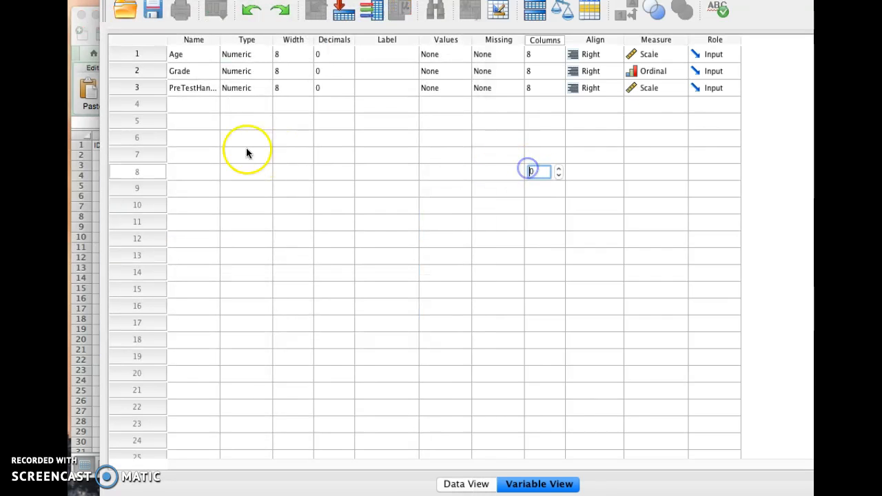
pyautogui.click(205, 102)
pyautogui.write('Post')
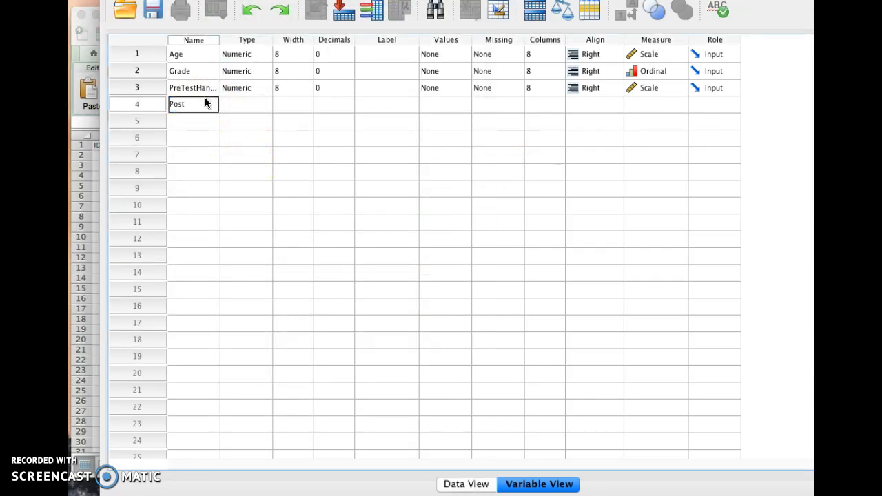
pyautogui.write('TestH')
pyautogui.write('andw')
pyautogui.write('ritingScore')
# Set the posttest score variable's decimal places to 0 in its variable type settings.
pyautogui.click(264, 106)
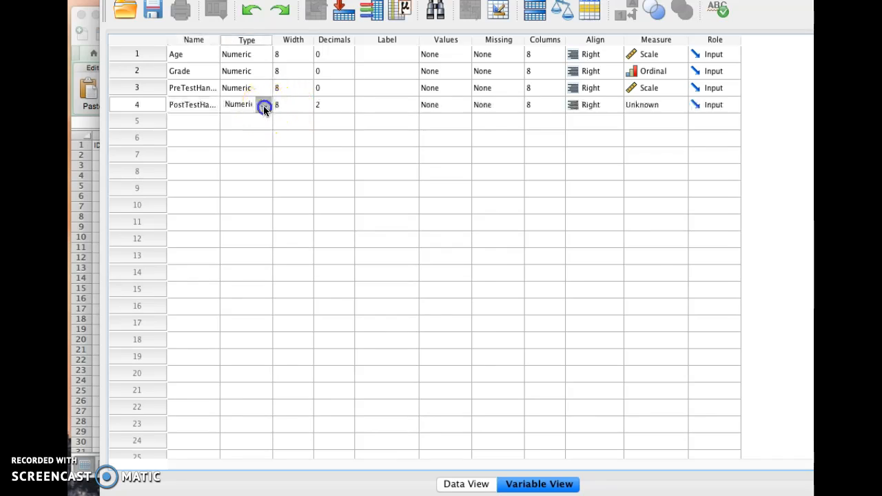
pyautogui.click(264, 105)
pyautogui.doubleClick(655, 198)
pyautogui.press('BackSpace')
pyautogui.click(664, 349)
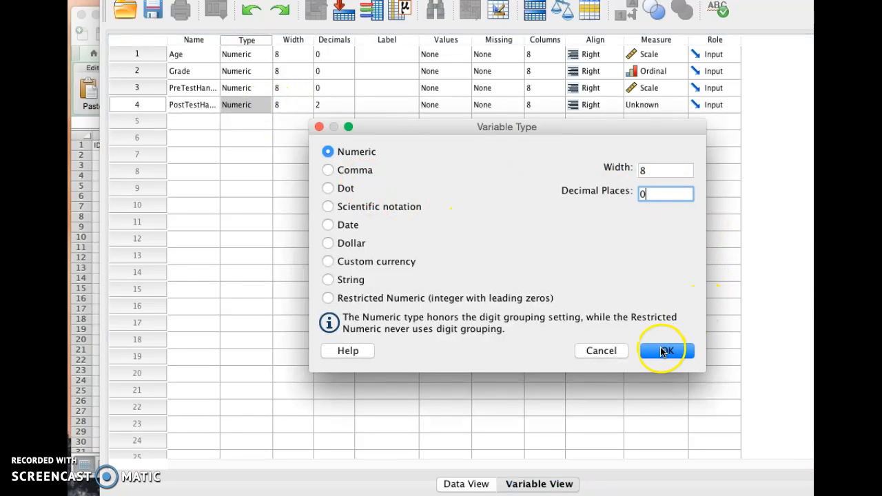
# Set the measurement level of the posttest handwriting score variable to Scale.
pyautogui.click(677, 104)
pyautogui.click(656, 106)
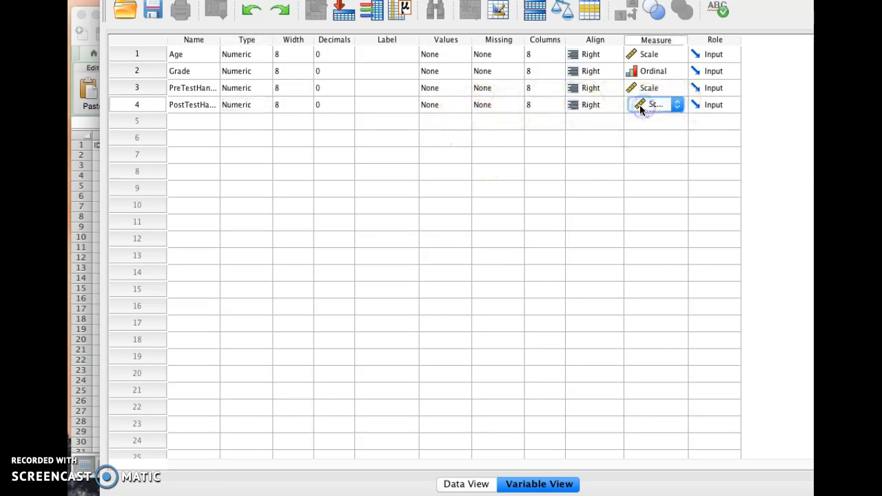
pyautogui.click(614, 189)
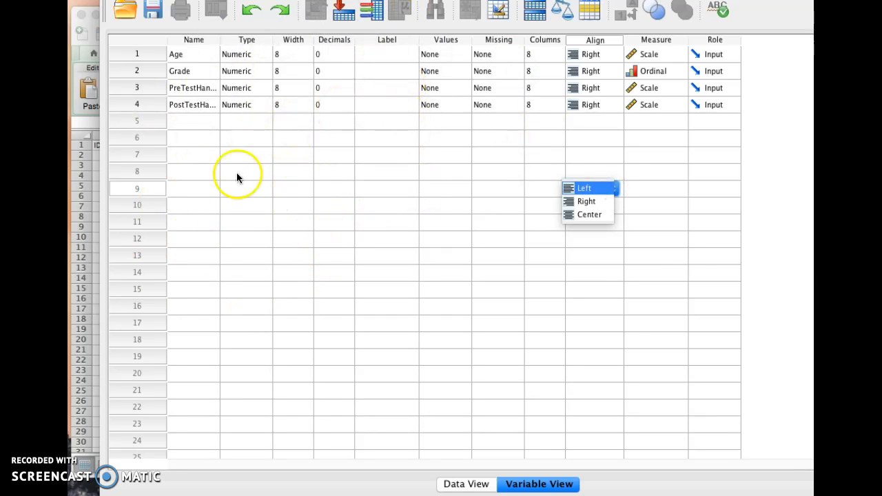
# Check the data columns in the Excel data set and display the data sheet in SPSS.
pyautogui.click(87, 229)
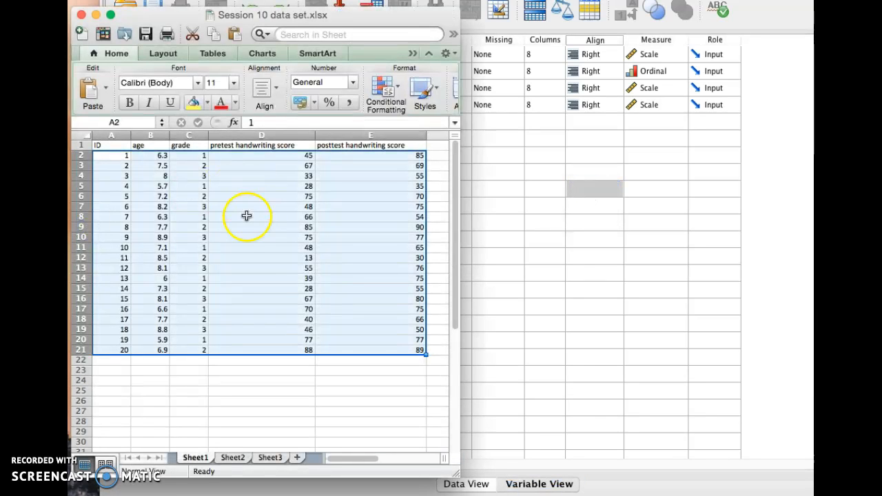
pyautogui.click(555, 269)
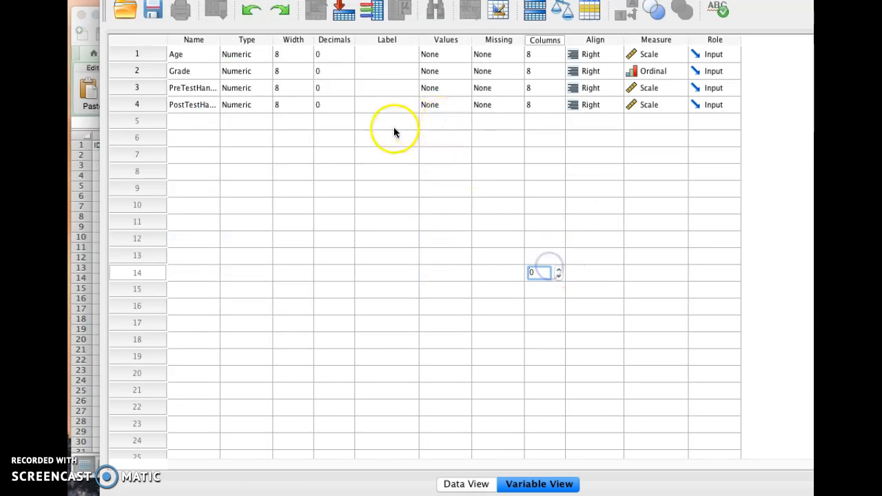
pyautogui.click(458, 486)
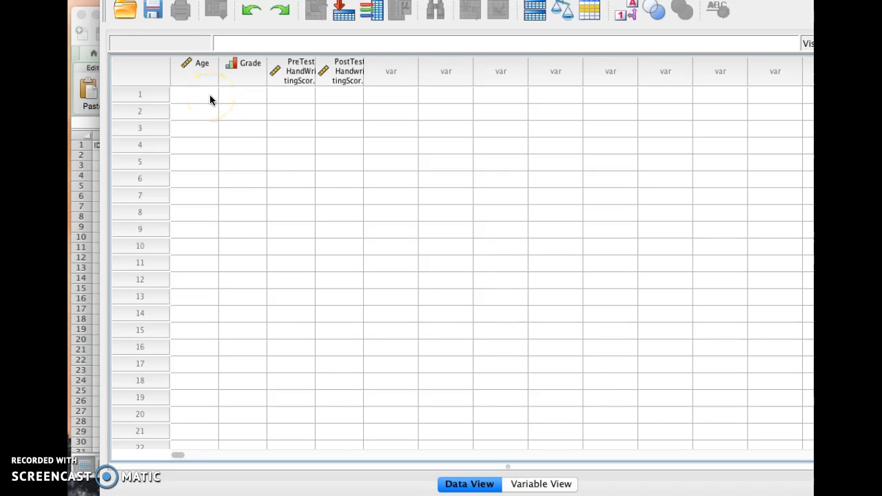
# Copy the age, grade, pretest and posttest values in B2:E21 from Excel and select the first Age cell in SPSS.
pyautogui.click(93, 110)
pyautogui.click(193, 206)
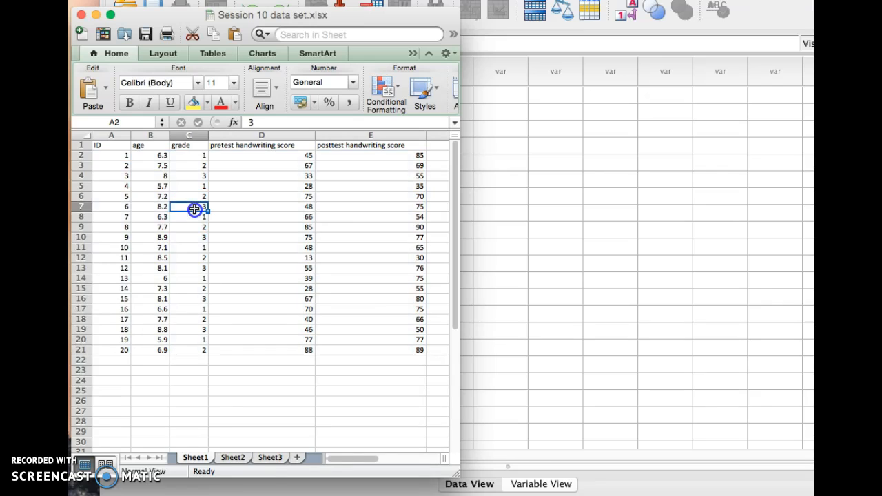
pyautogui.moveTo(141, 153); pyautogui.dragTo(403, 348)
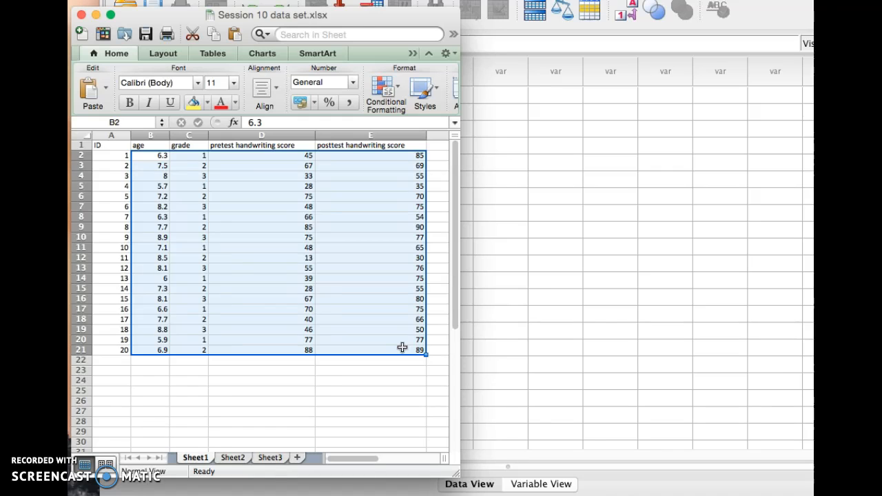
pyautogui.press('super+c')
pyautogui.click(578, 200)
pyautogui.click(209, 79)
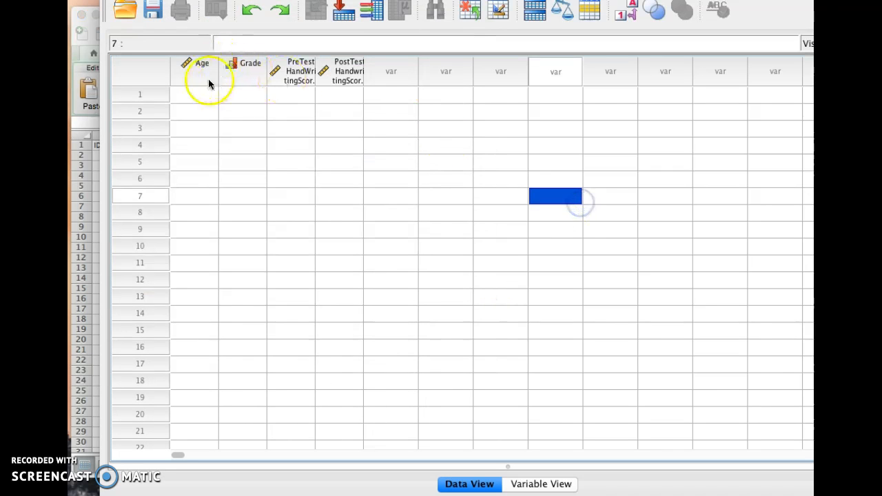
pyautogui.click(200, 96)
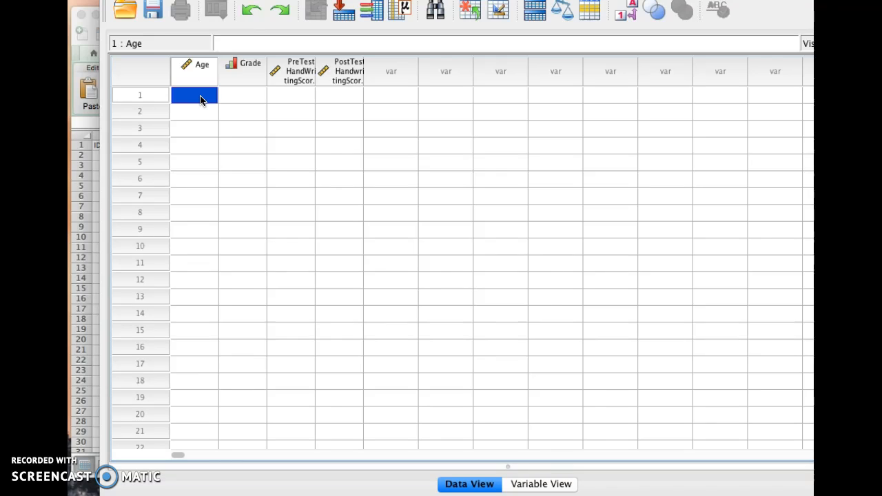
# Go back to Excel, copy the selected range B2:E21 again and return to the SPSS data sheet.
pyautogui.click(93, 123)
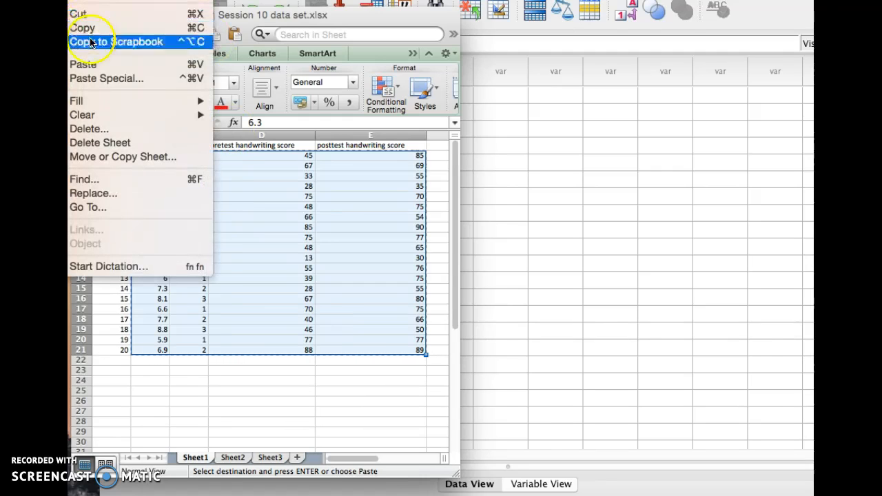
pyautogui.click(88, 27)
pyautogui.click(541, 149)
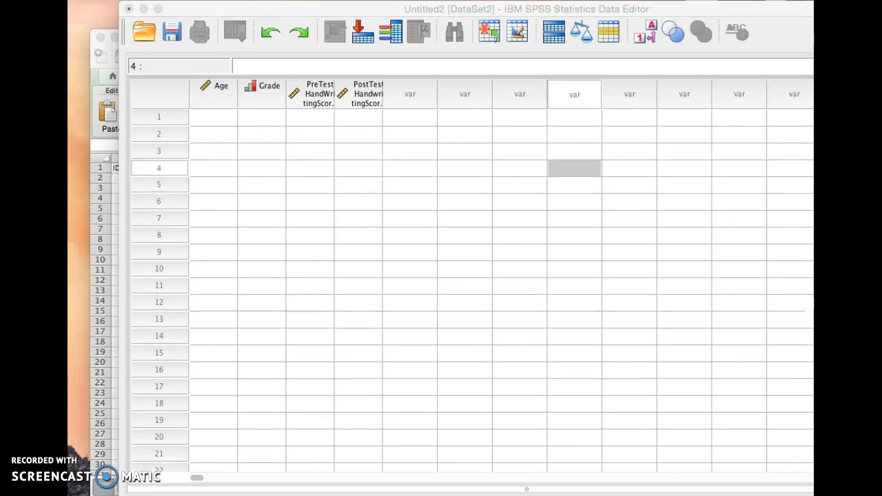
# Try pasting the copied values starting at row 3 of the Age column and undo the paste.
pyautogui.click(226, 176)
pyautogui.click(226, 153)
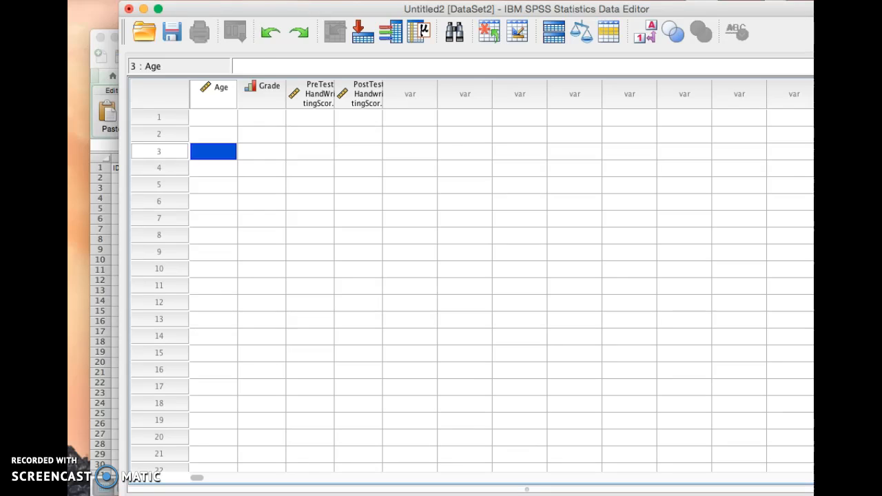
pyautogui.click(137, 1)
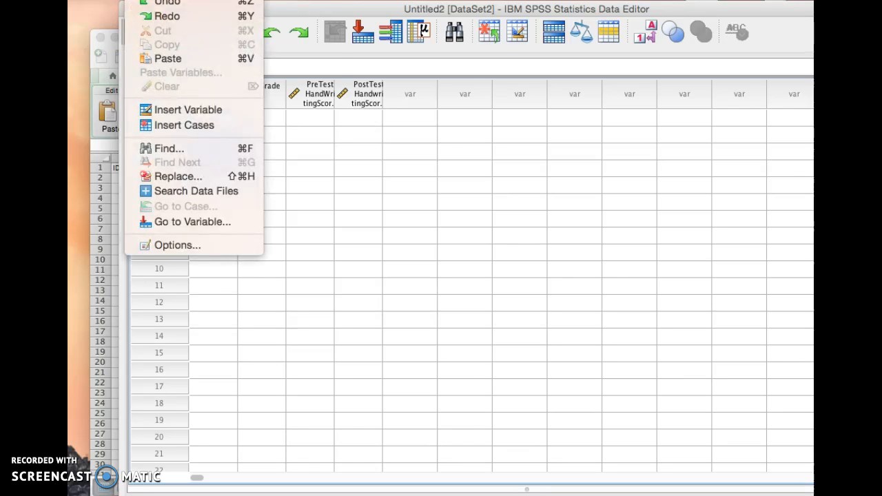
pyautogui.click(166, 58)
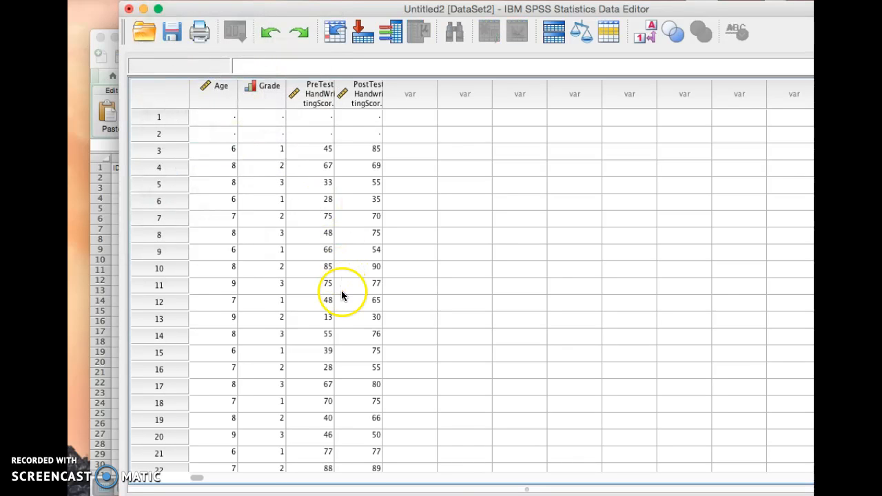
pyautogui.scroll(-3, 346, 296)
pyautogui.scroll(3, 346, 296)
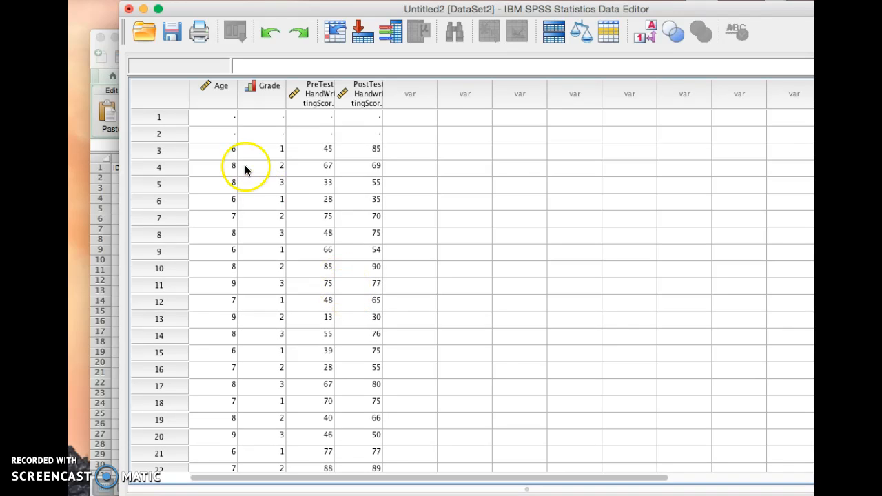
pyautogui.click(269, 36)
pyautogui.click(650, 301)
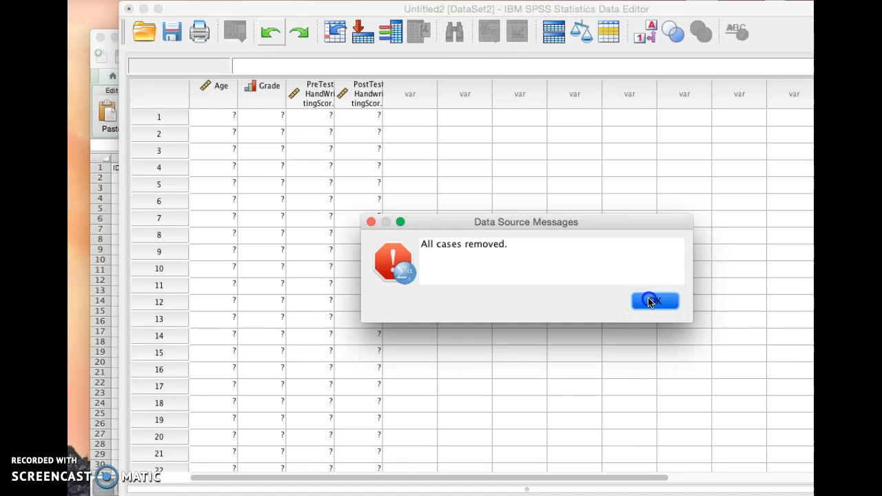
# Paste the copied Excel values starting at row 1 of the Age column and look over the pasted cases.
pyautogui.click(224, 119)
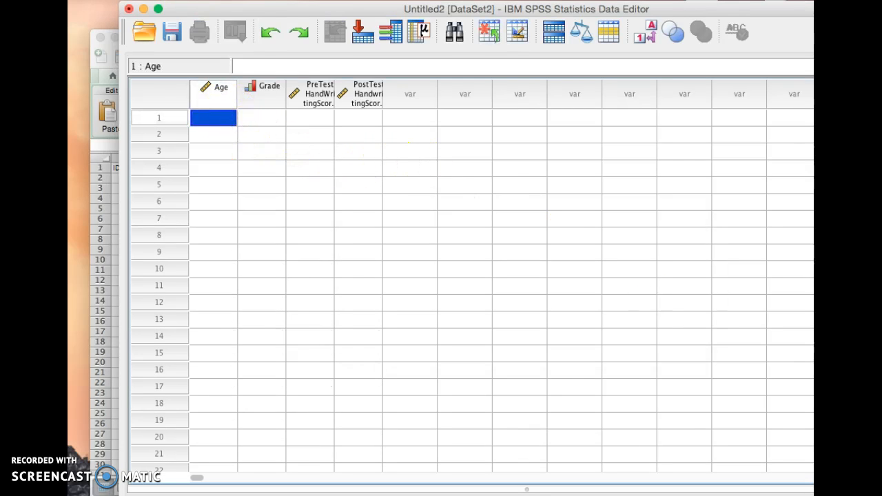
pyautogui.click(109, 1)
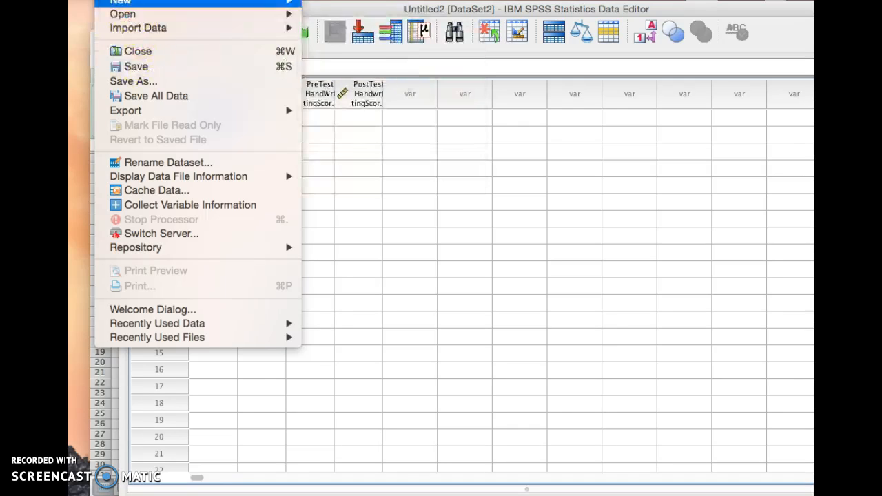
pyautogui.click(168, 58)
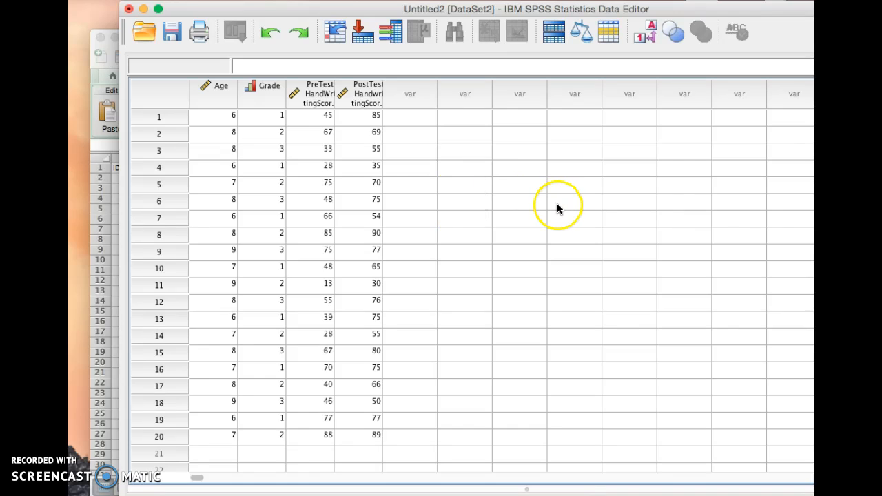
pyautogui.scroll(-5, 557, 203)
pyautogui.scroll(5, 557, 204)
pyautogui.hscroll(10, 557, 203)
pyautogui.hscroll(-10, 559, 206)
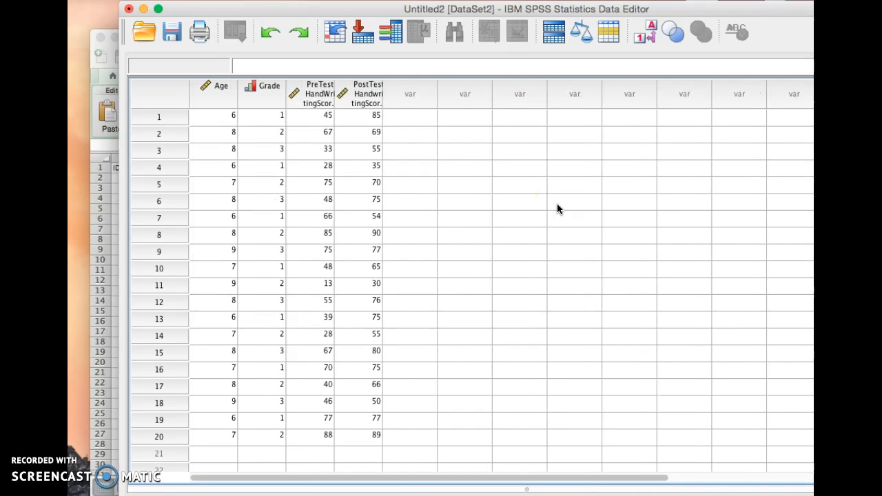